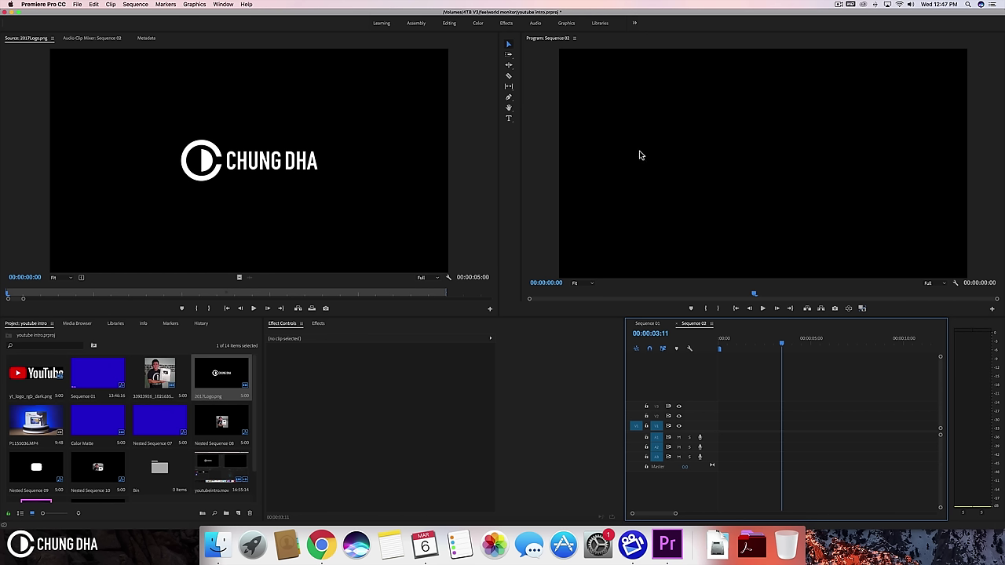
Add a SUBSCRIBE text title in the Program monitor with the Type tool
{"action": "left_click", "coordinate": [509, 120]}
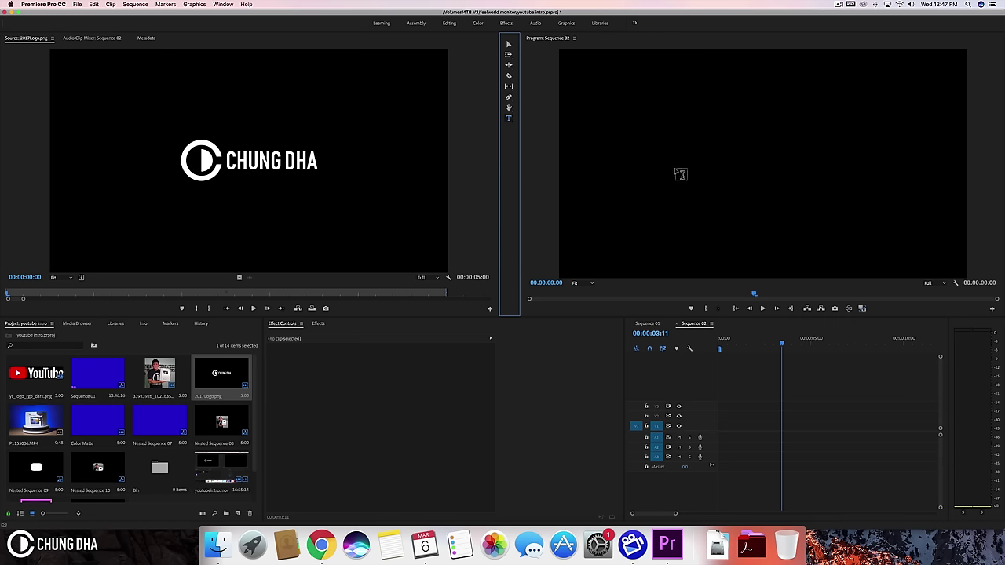
{"action": "left_click", "coordinate": [661, 149]}
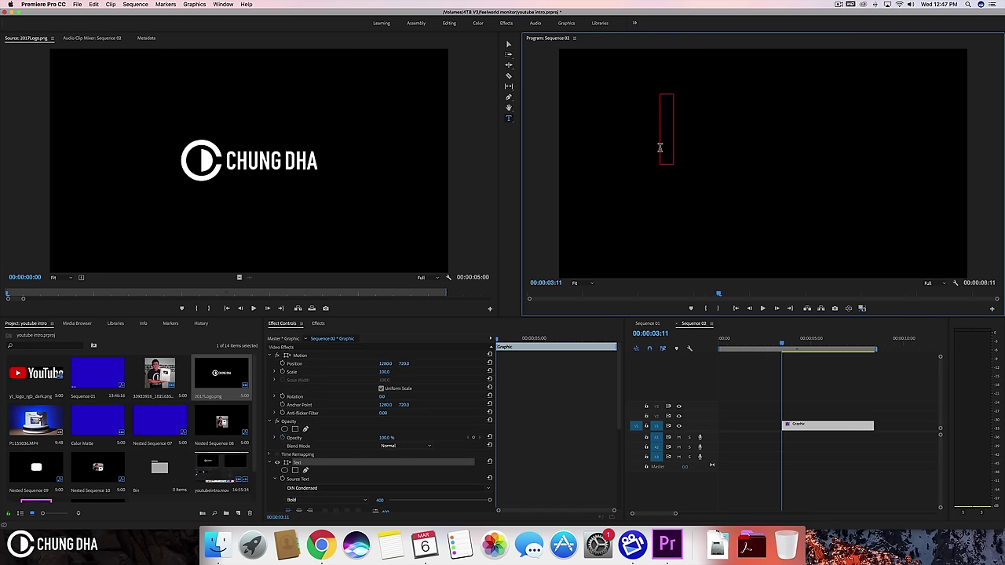
{"action": "type", "text": "SUB"}
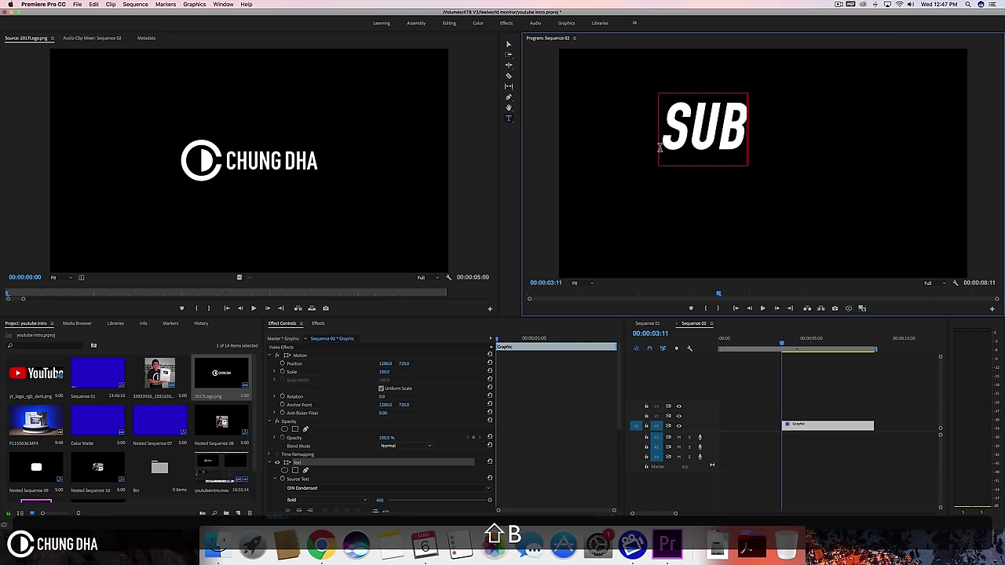
{"action": "type", "text": "SCRIBE"}
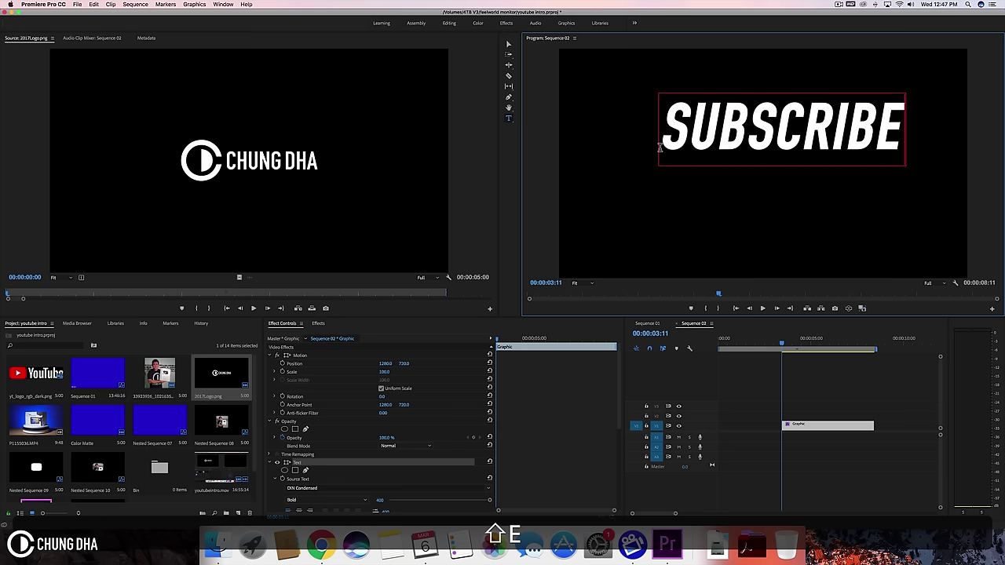
Drag the SUBSCRIBE text to the frame centre and select its clip in the timeline
{"action": "left_click", "coordinate": [508, 44]}
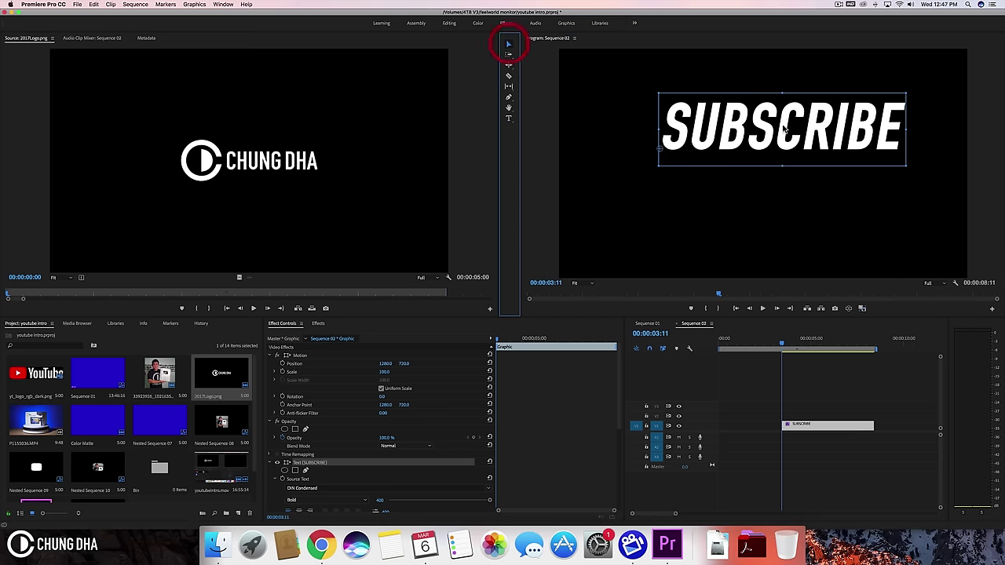
{"action": "left_click_drag", "start_coordinate": [789, 133], "coordinate": [763, 165]}
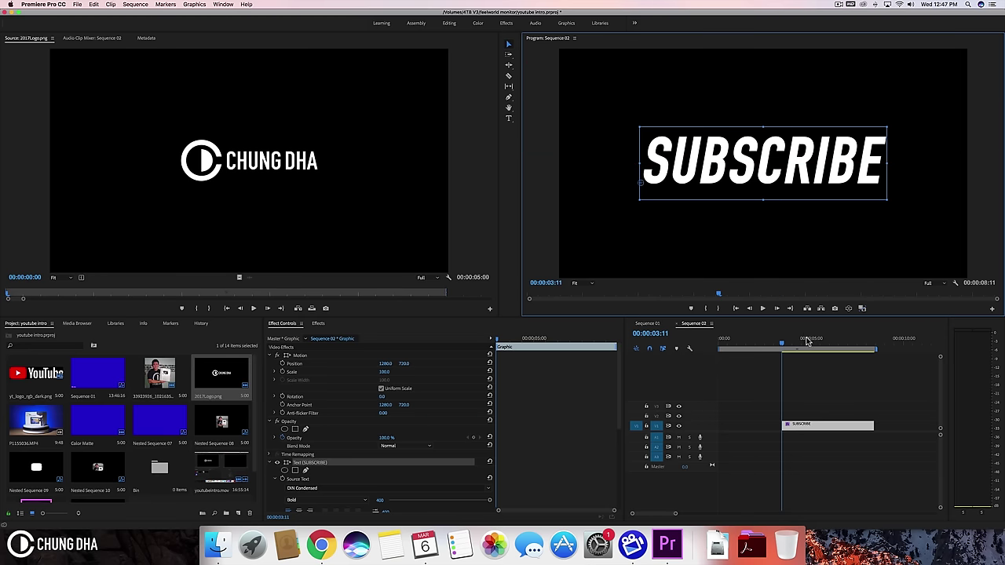
{"action": "left_click", "coordinate": [807, 425]}
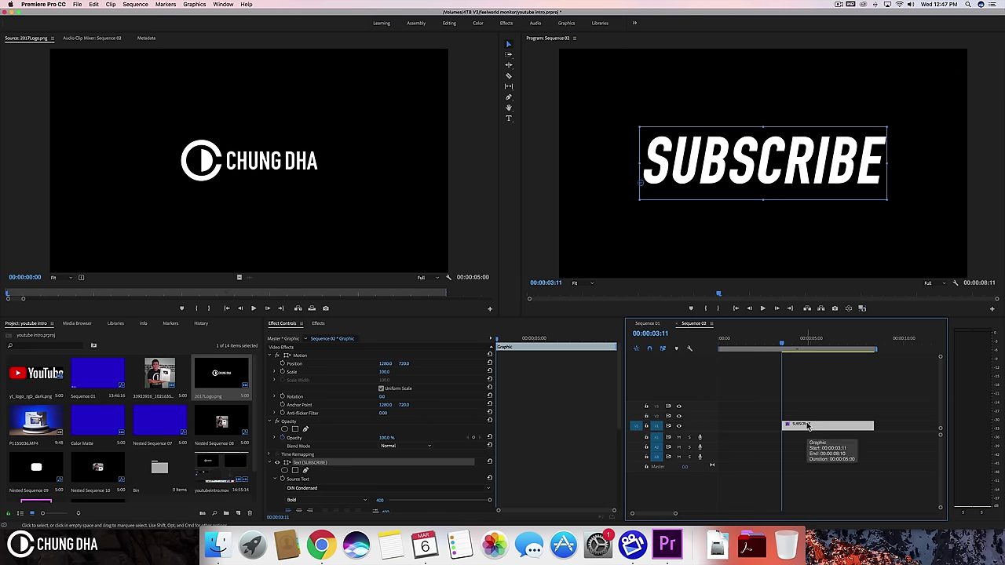
Add Cross Dissolve transitions to both ends of the SUBSCRIBE clip with Cmd+D and play them
{"action": "key", "text": "super"}
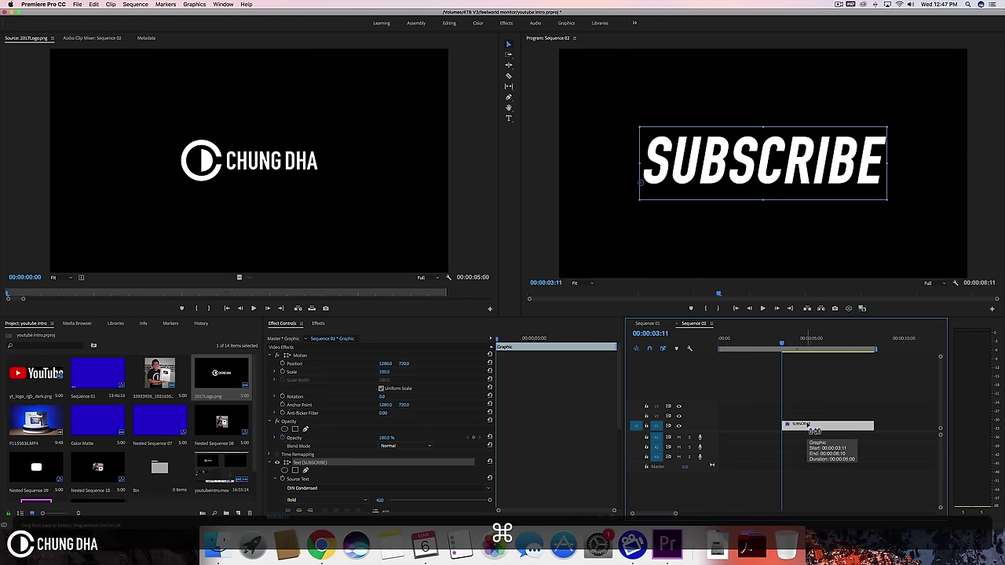
{"action": "key", "text": "super+d"}
{"action": "key", "text": "space"}
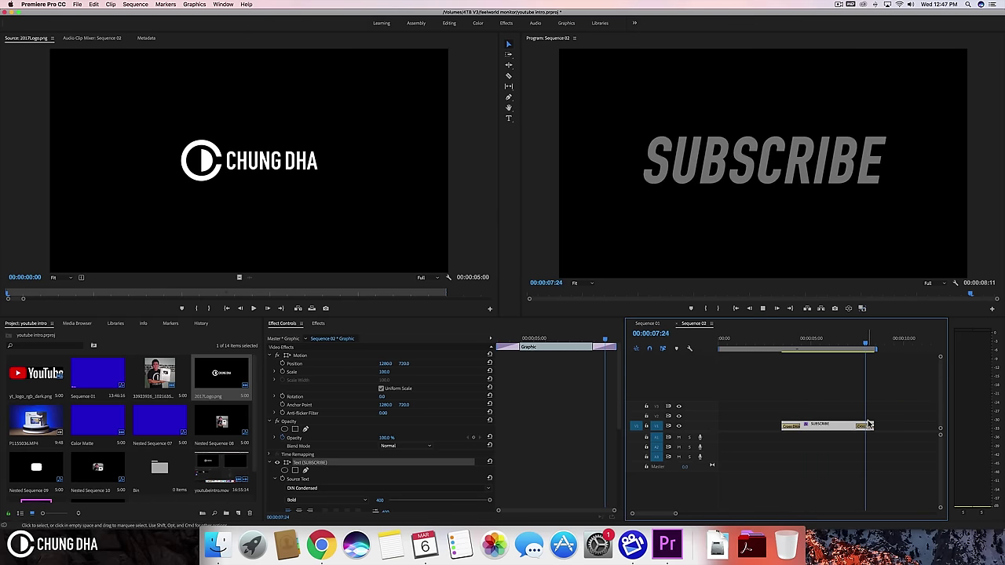
{"action": "key", "text": "space"}
Lengthen the opening Cross Dissolve to 2 seconds 15 frames
{"action": "left_click_drag", "start_coordinate": [785, 350], "coordinate": [805, 346]}
{"action": "left_click", "coordinate": [794, 426]}
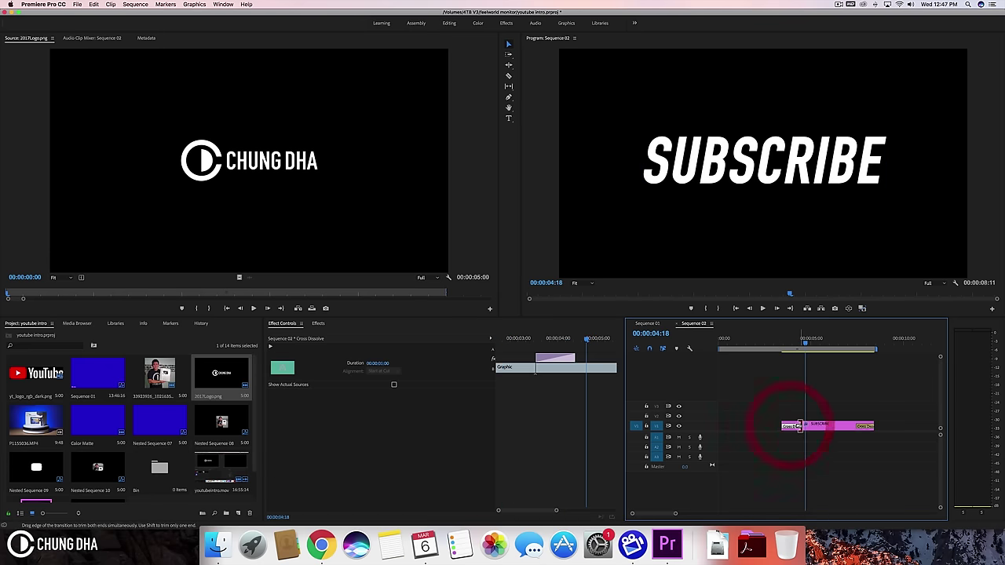
{"action": "left_click_drag", "start_coordinate": [798, 426], "coordinate": [829, 426]}
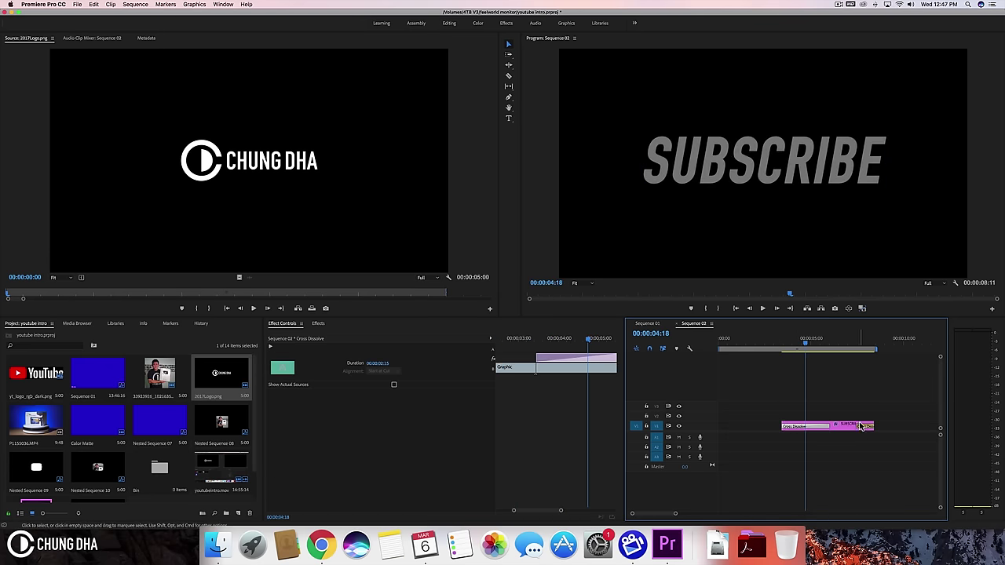
Shorten the closing Cross Dissolve to 15 frames and replay the fades
{"action": "left_click", "coordinate": [861, 426]}
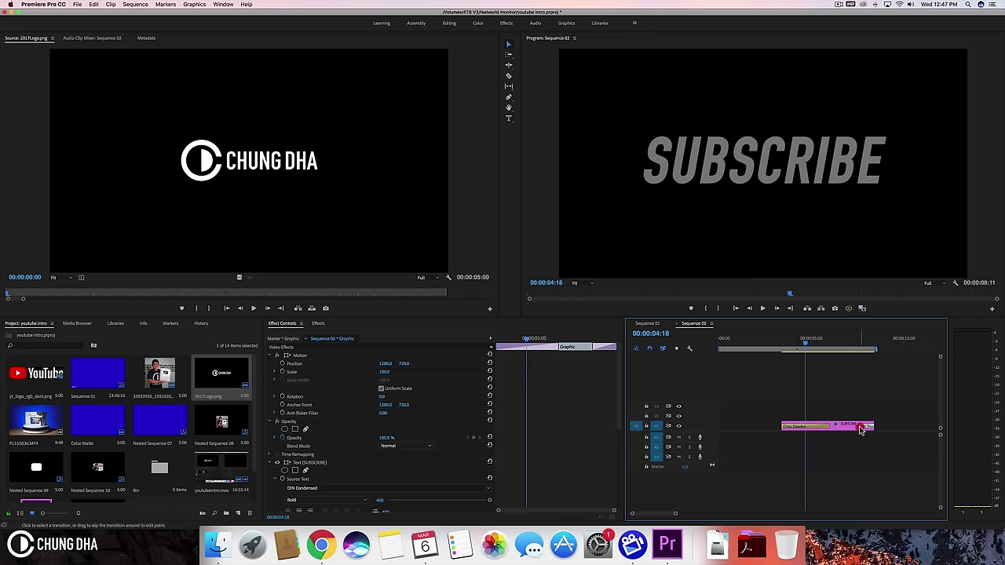
{"action": "left_click", "coordinate": [859, 426]}
{"action": "left_click_drag", "start_coordinate": [859, 426], "coordinate": [864, 426]}
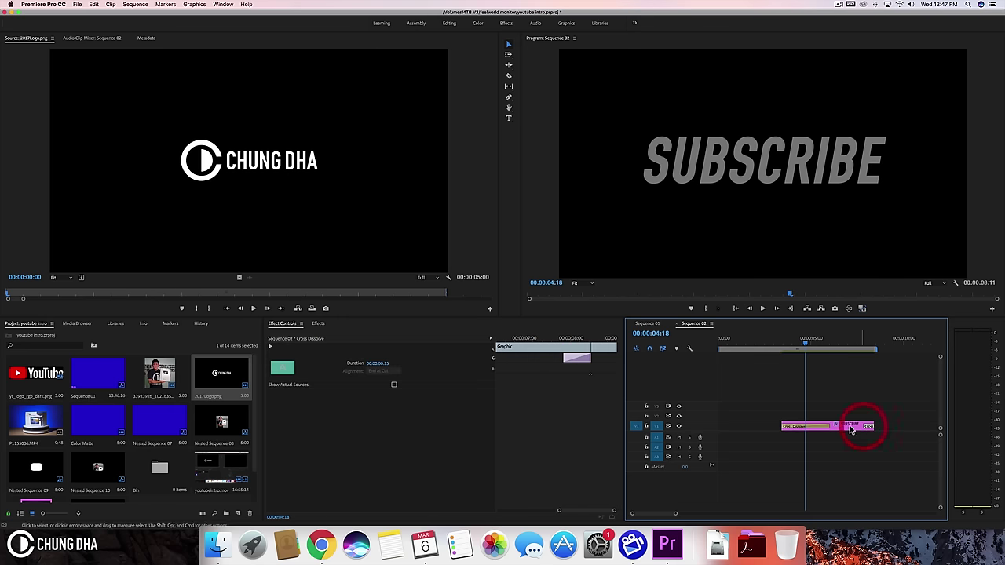
{"action": "left_click", "coordinate": [779, 338]}
{"action": "key", "text": "space"}
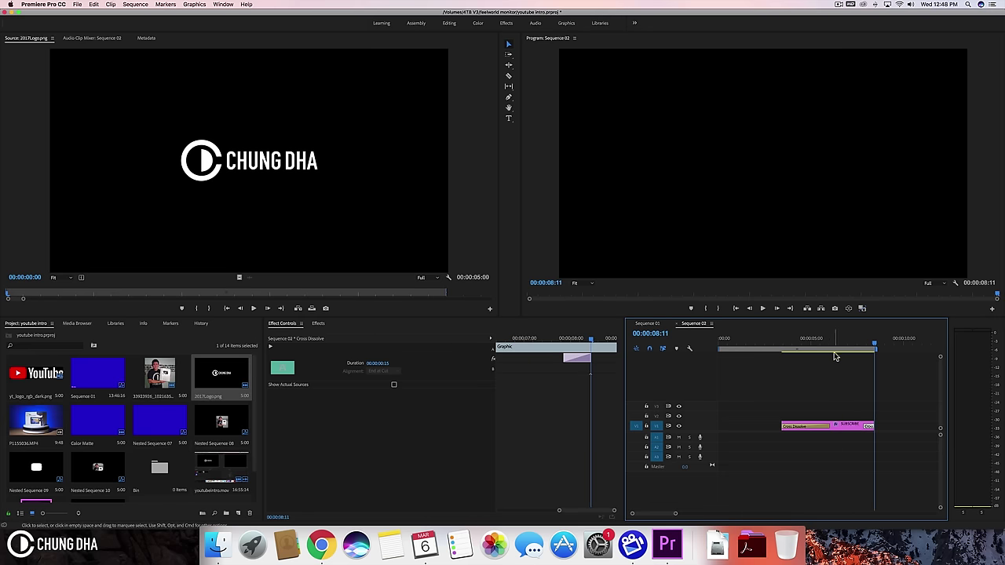
{"action": "left_click_drag", "start_coordinate": [775, 345], "coordinate": [796, 347]}
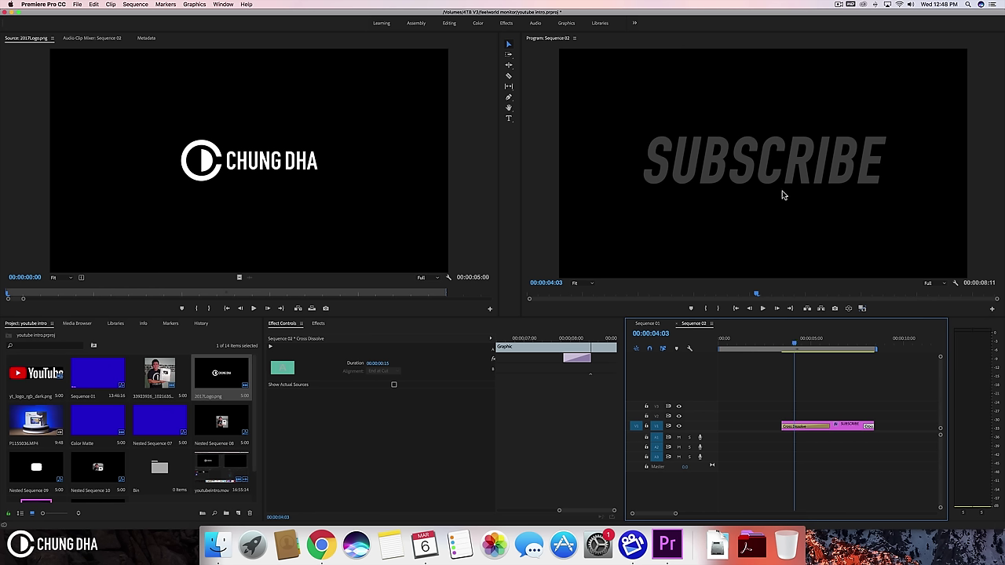
{"action": "left_click", "coordinate": [836, 427]}
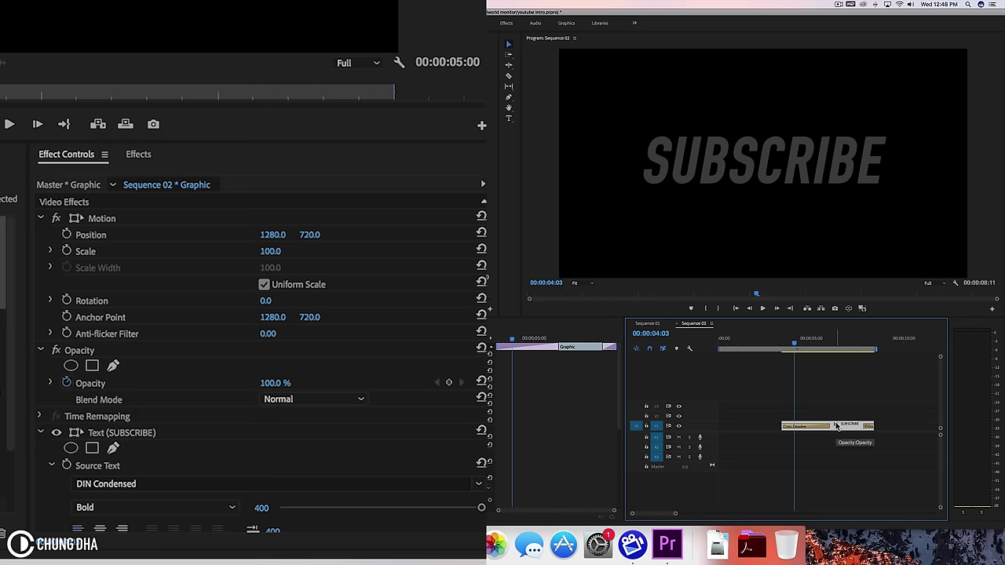
Swap the SUBSCRIBE clip for 2017Logo.png on V1 at 0:00 and scrub to two seconds
{"action": "key", "text": "BackSpace"}
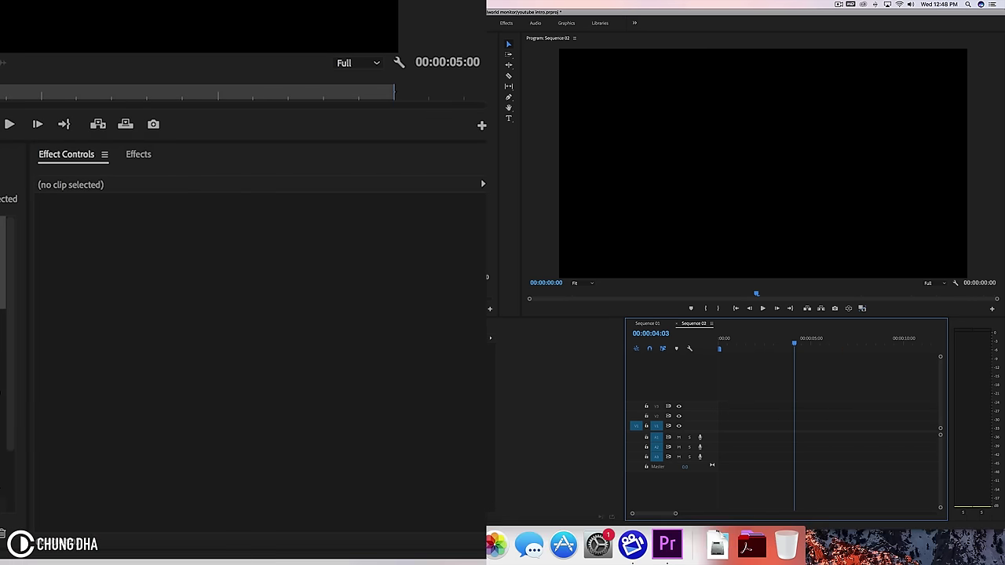
{"action": "left_click_drag", "start_coordinate": [245, 276], "coordinate": [710, 433]}
{"action": "left_click_drag", "start_coordinate": [720, 345], "coordinate": [757, 346]}
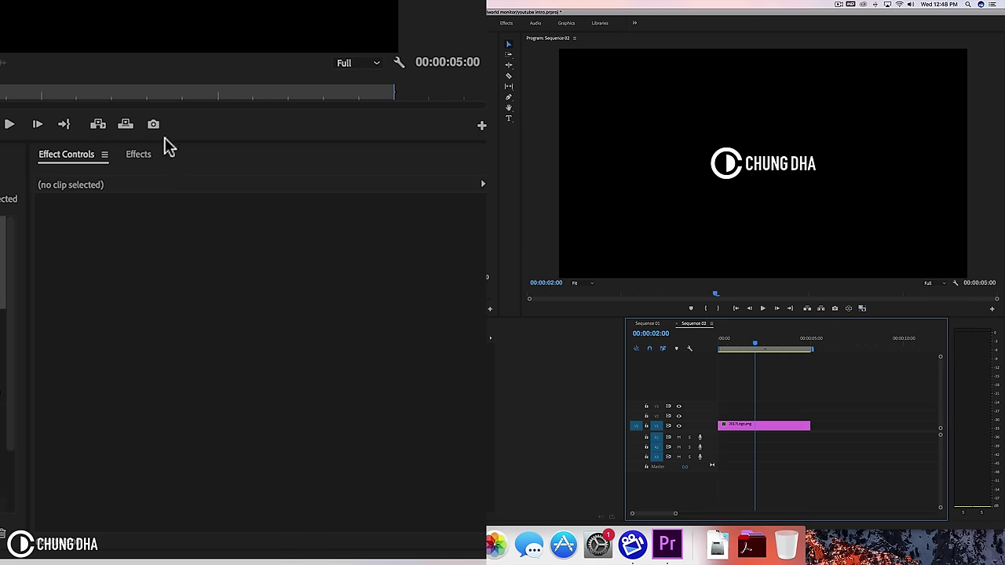
Apply Gaussian Blur from the Effects panel to the 2017Logo.png clip and show its Effect Controls
{"action": "left_click", "coordinate": [139, 157]}
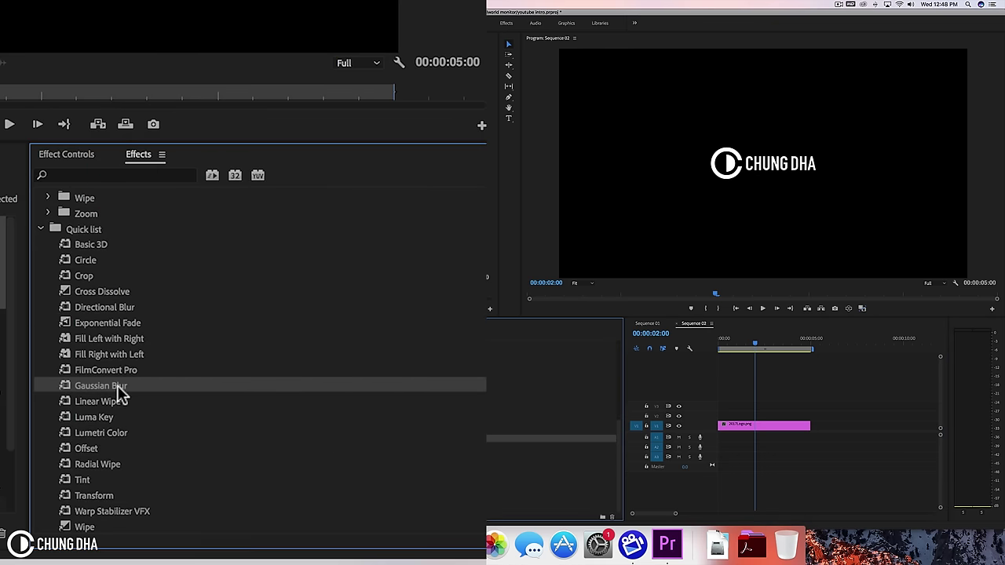
{"action": "left_click_drag", "start_coordinate": [117, 385], "coordinate": [588, 426]}
{"action": "left_click_drag", "start_coordinate": [732, 435], "coordinate": [740, 428]}
{"action": "left_click", "coordinate": [741, 429]}
{"action": "left_click", "coordinate": [75, 156]}
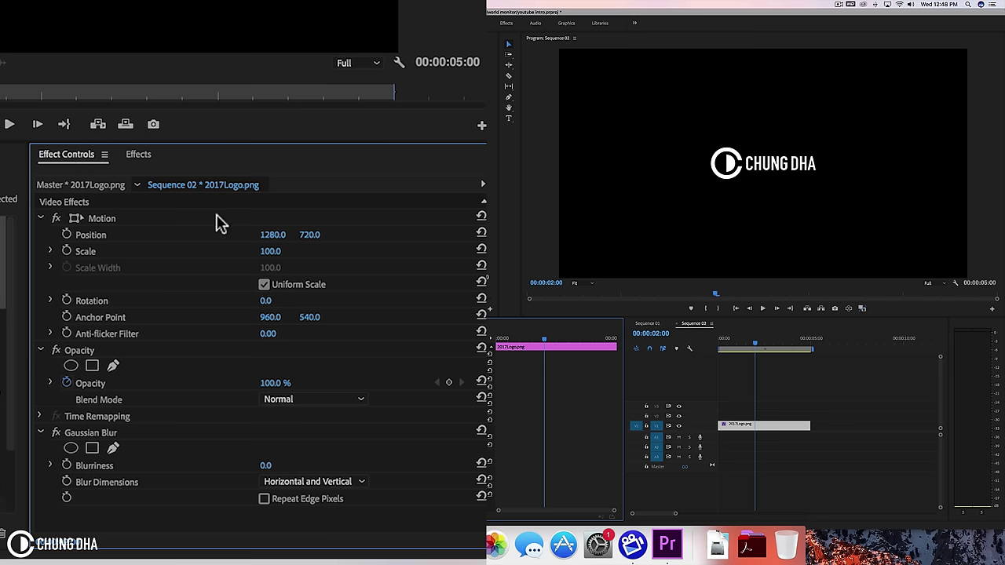
Keyframe Blurriness and Opacity at 2:00, then set Opacity to 0 at the sequence start
{"action": "left_click", "coordinate": [67, 467]}
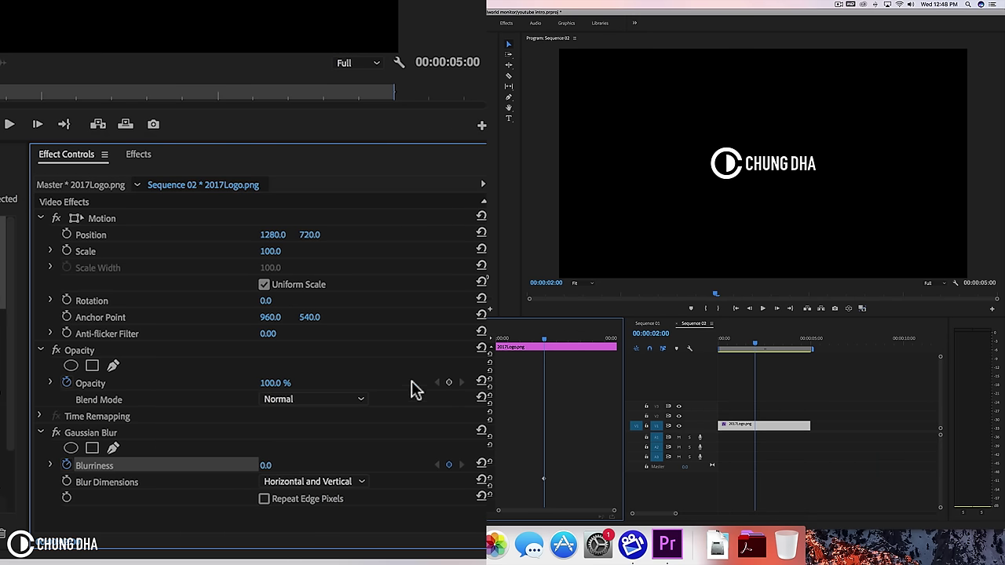
{"action": "left_click", "coordinate": [450, 385]}
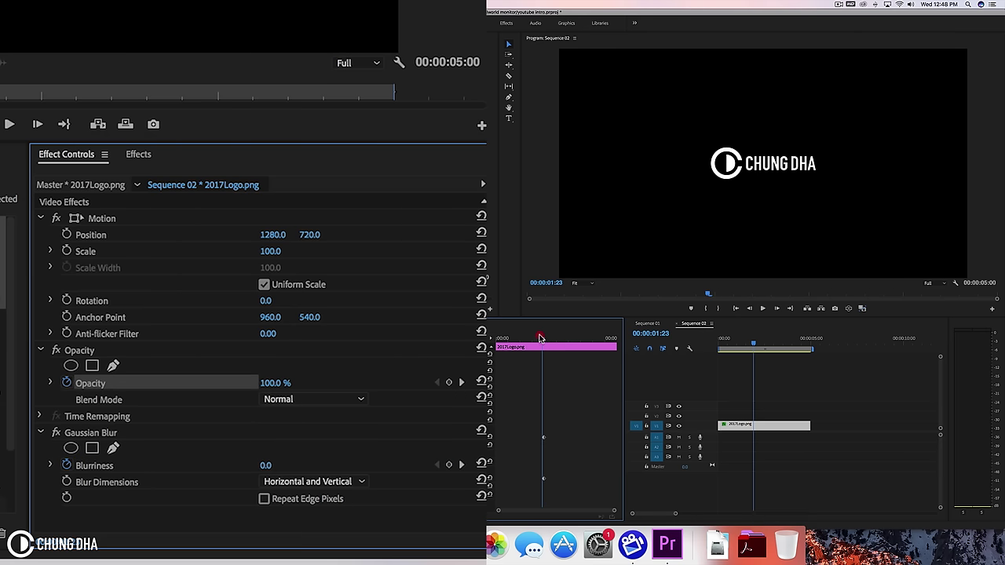
{"action": "key", "text": "Home"}
{"action": "left_click", "coordinate": [275, 382]}
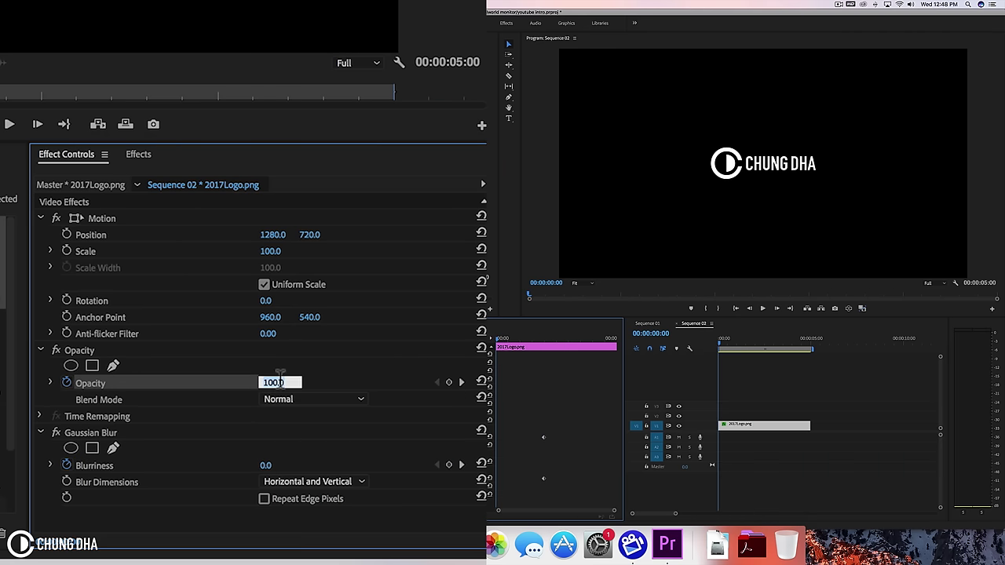
{"action": "type", "text": "0"}
{"action": "key", "text": "Return"}
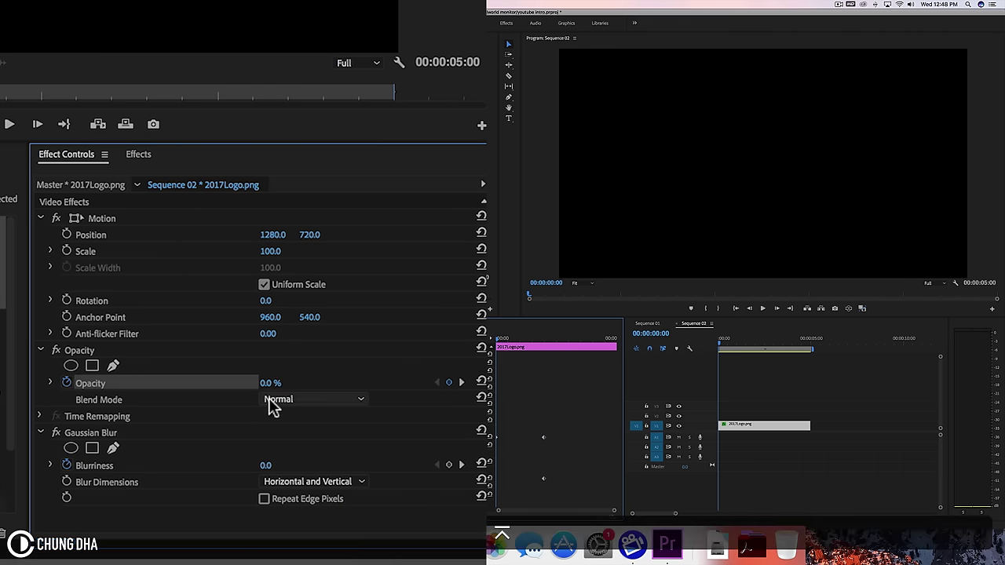
{"action": "left_click", "coordinate": [266, 465]}
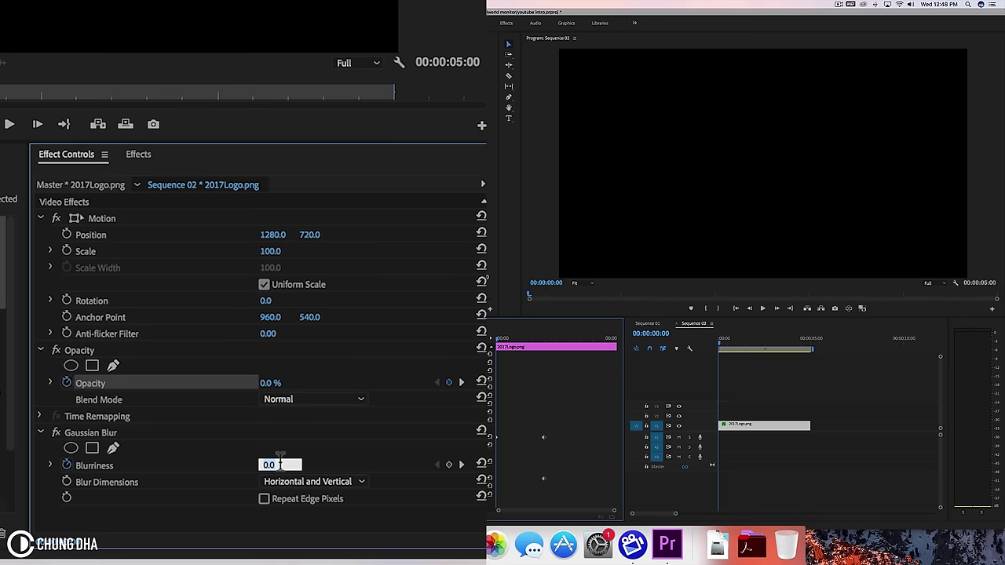
Set the starting Blurriness to 100 and play the blurred-to-sharp fade-in
{"action": "type", "text": "100"}
{"action": "key", "text": "Return"}
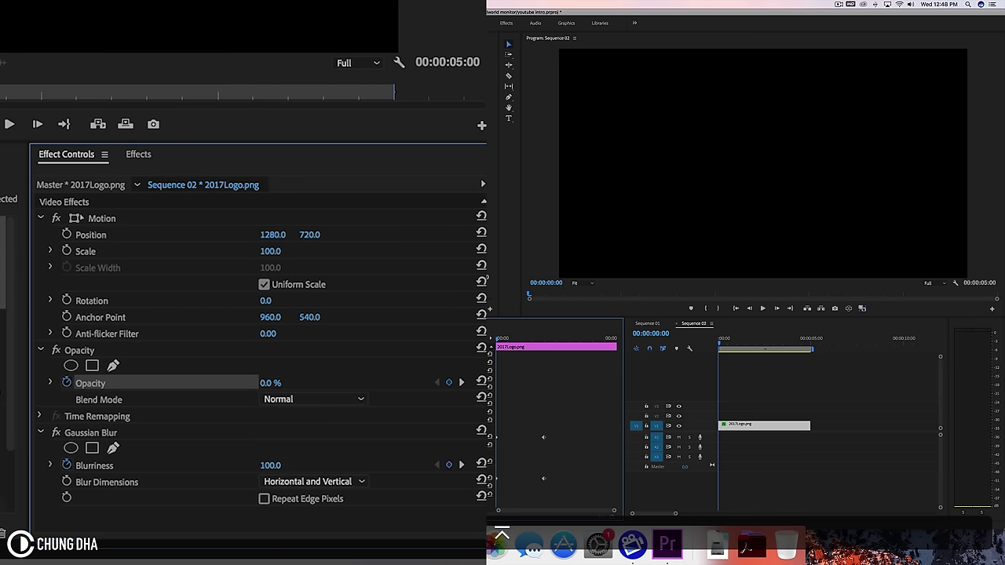
{"action": "key", "text": "space"}
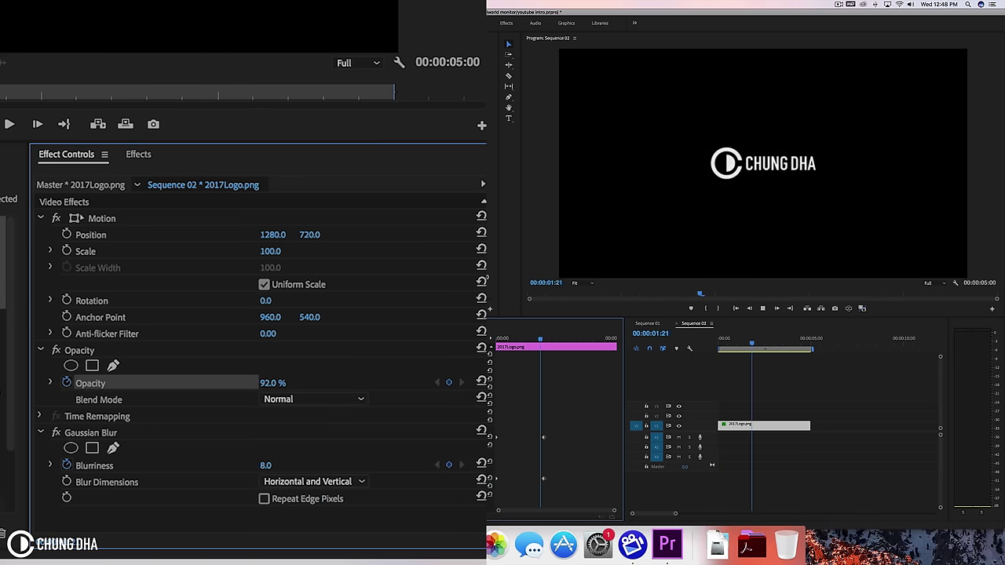
{"action": "key", "text": "space"}
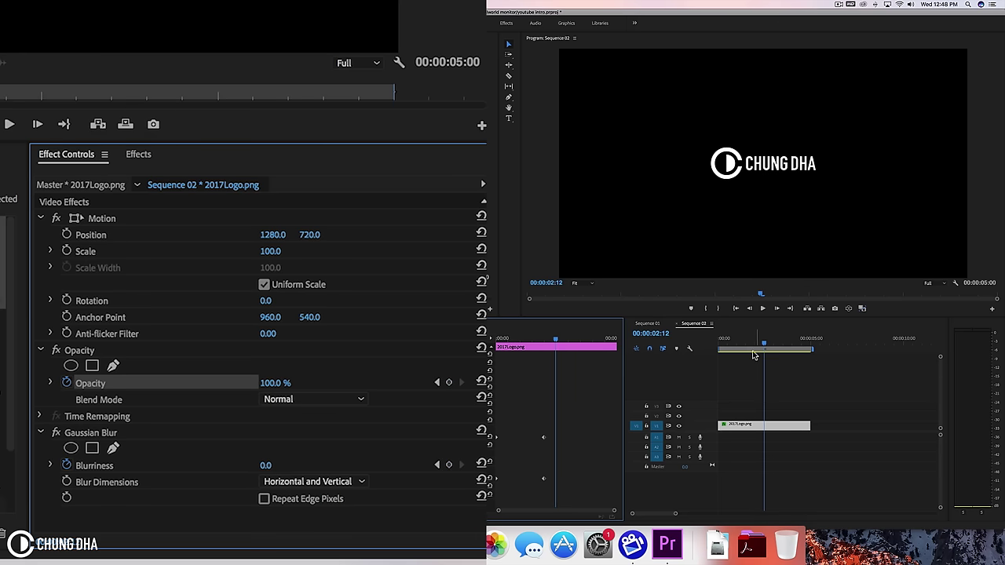
Replay the logo fade-in from the start and scrub back to its beginning
{"action": "left_click_drag", "start_coordinate": [752, 355], "coordinate": [716, 352]}
{"action": "key", "text": "space"}
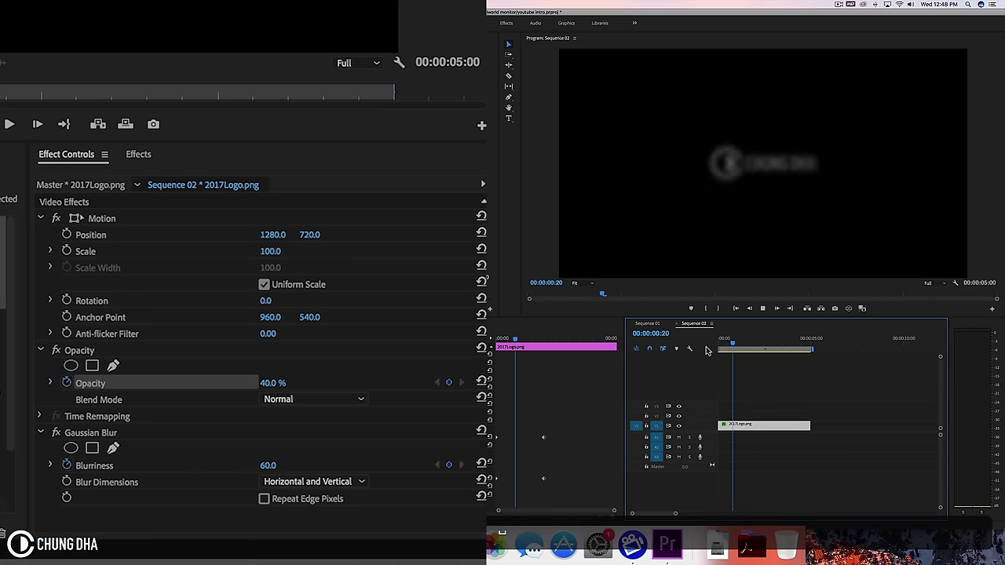
{"action": "key", "text": "space"}
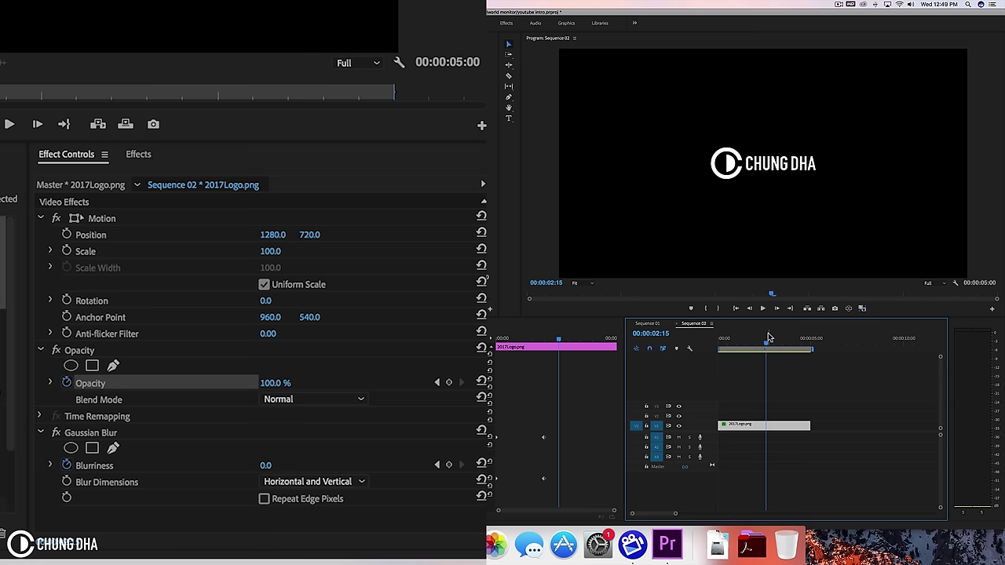
{"action": "left_click_drag", "start_coordinate": [769, 338], "coordinate": [612, 339]}
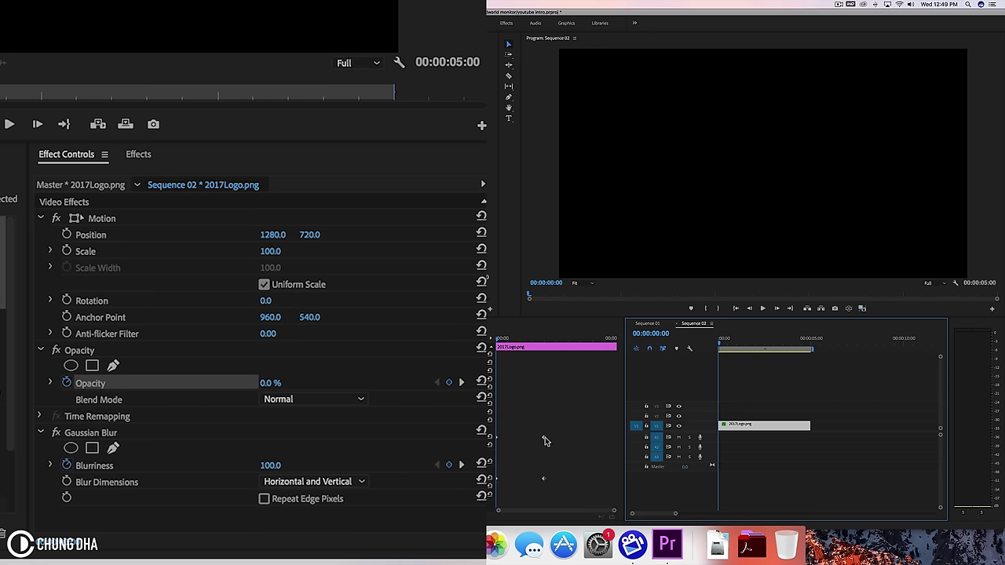
Switch the two-second Opacity and Blurriness keyframes from Linear to Bezier interpolation
{"action": "right_click", "coordinate": [543, 437]}
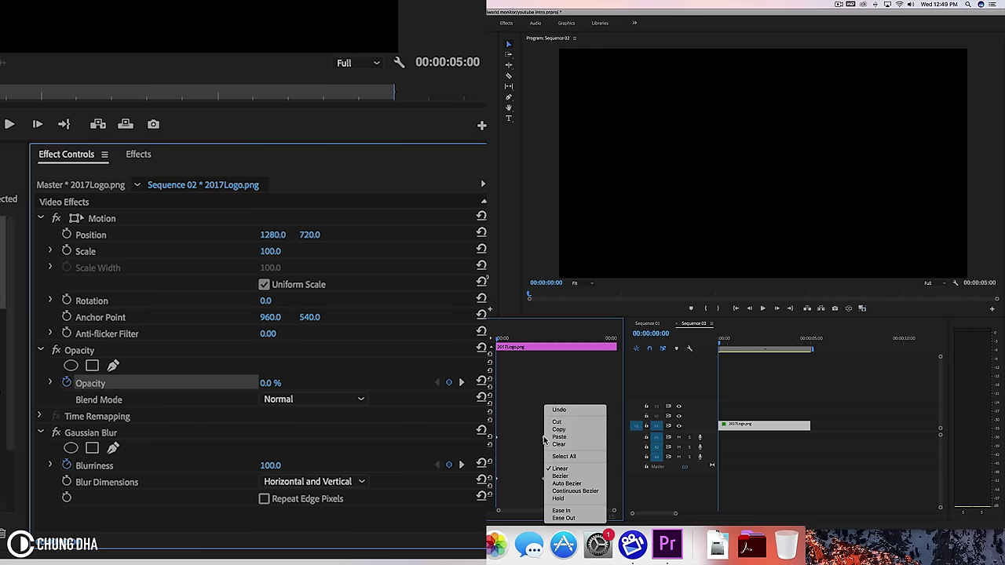
{"action": "left_click", "coordinate": [559, 477]}
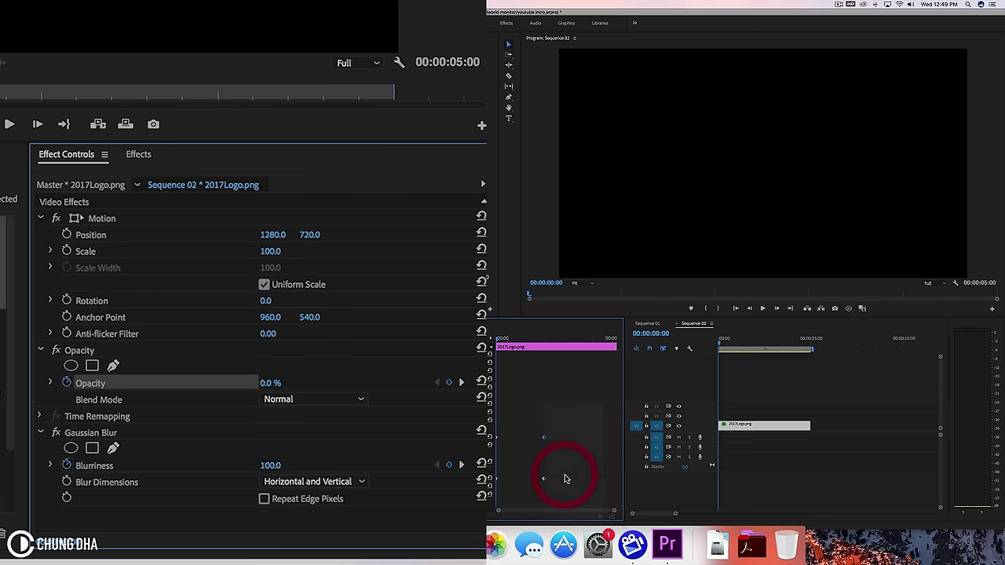
{"action": "right_click", "coordinate": [543, 481]}
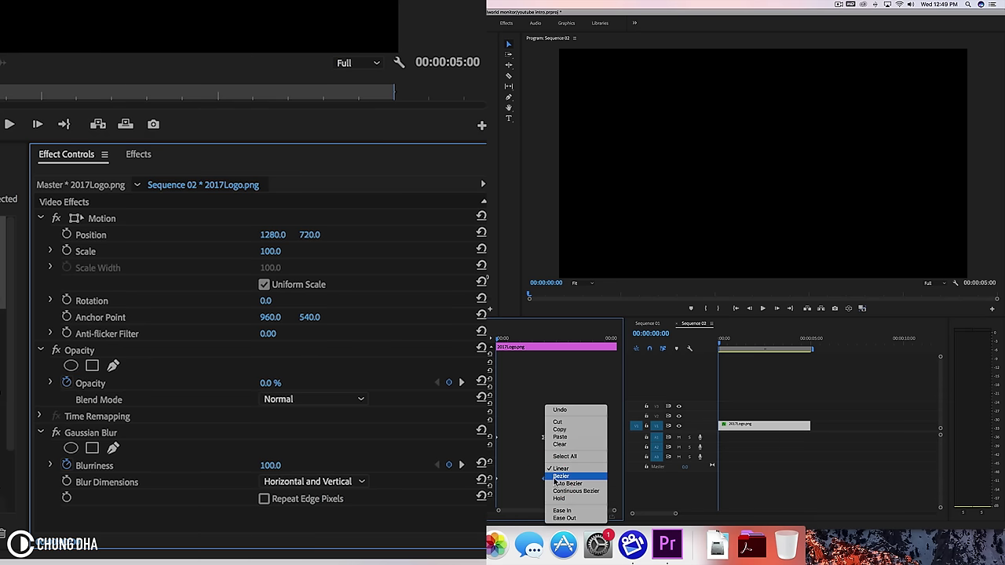
{"action": "left_click", "coordinate": [559, 476]}
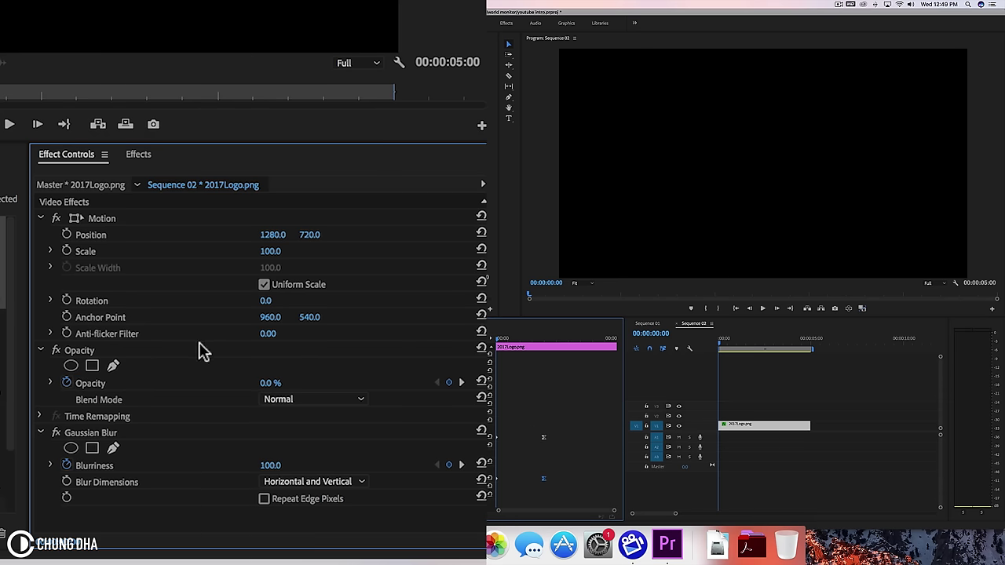
Drag the Opacity Bezier handle left to sharpen its easing curve
{"action": "left_click", "coordinate": [51, 384]}
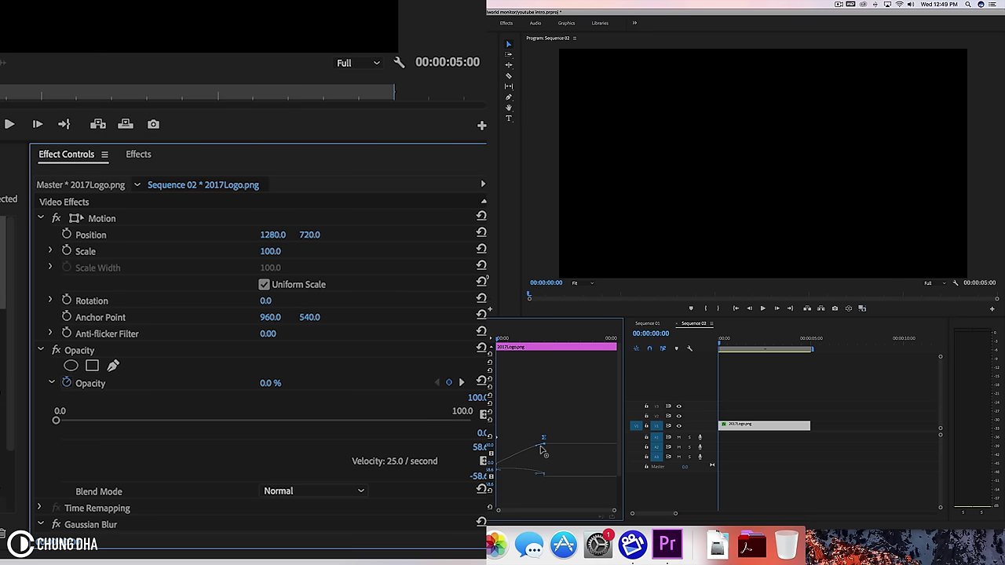
{"action": "left_click_drag", "start_coordinate": [539, 448], "coordinate": [517, 447]}
{"action": "scroll", "coordinate": [568, 443], "scroll_direction": "down", "scroll_amount": 3}
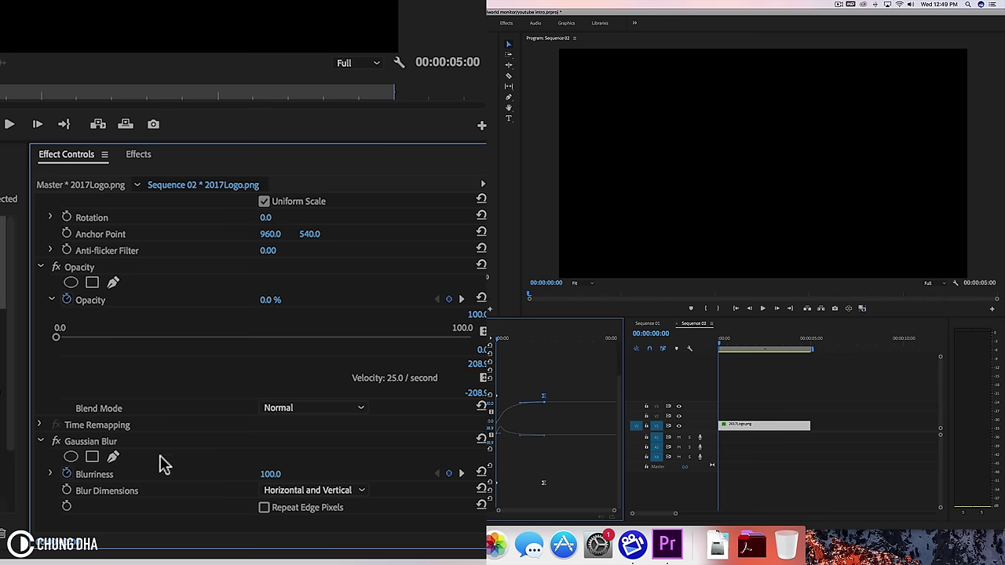
Drag the Blurriness Bezier handle left to steepen its easing curve
{"action": "left_click", "coordinate": [51, 475]}
{"action": "scroll", "coordinate": [554, 493], "scroll_direction": "down", "scroll_amount": 4}
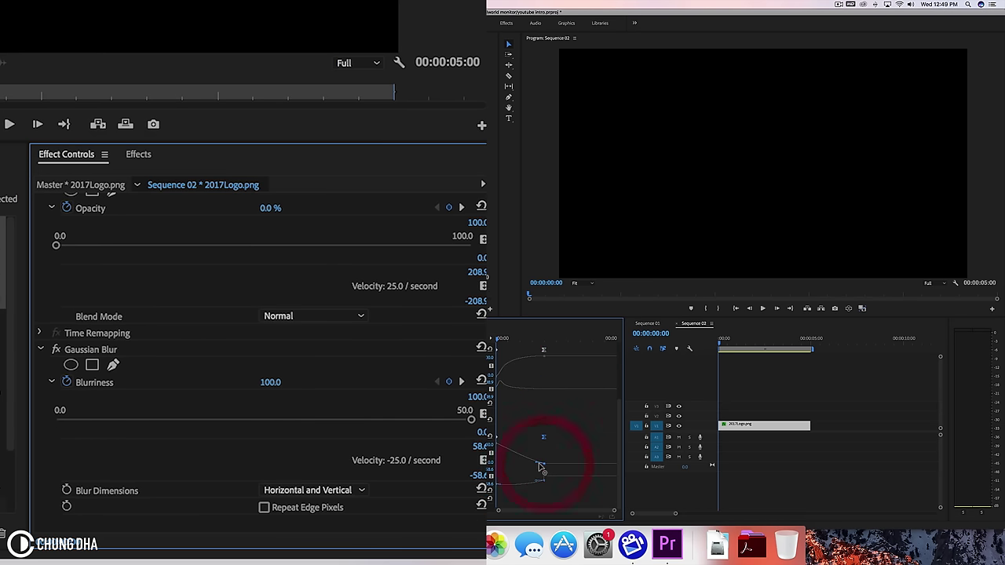
{"action": "mouse_move", "coordinate": [538, 466]}
{"action": "left_mouse_down"}
{"action": "mouse_move", "coordinate": [516, 471]}
{"action": "mouse_move", "coordinate": [520, 464]}
{"action": "left_mouse_up"}
{"action": "key", "text": "space"}
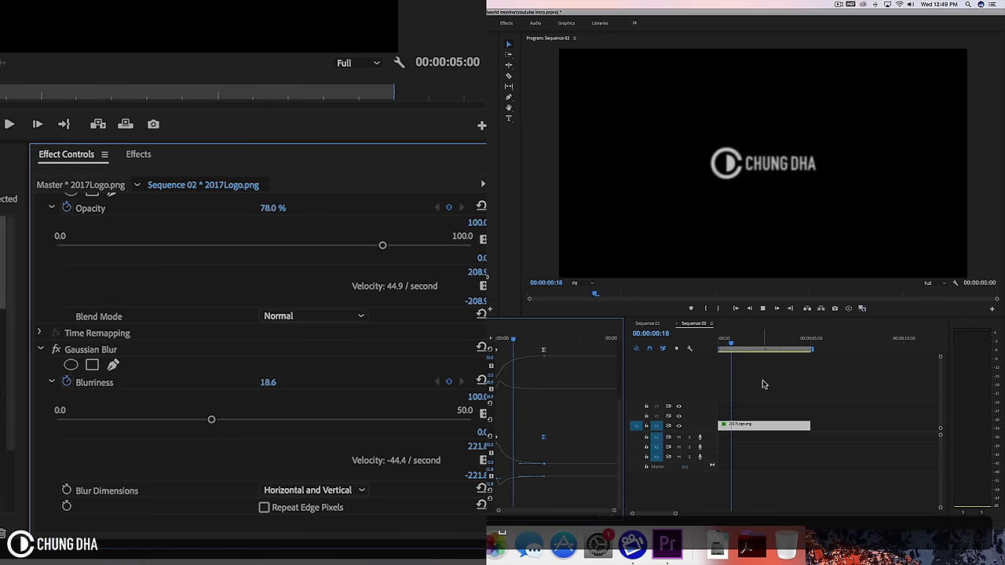
{"action": "key", "text": "Home"}
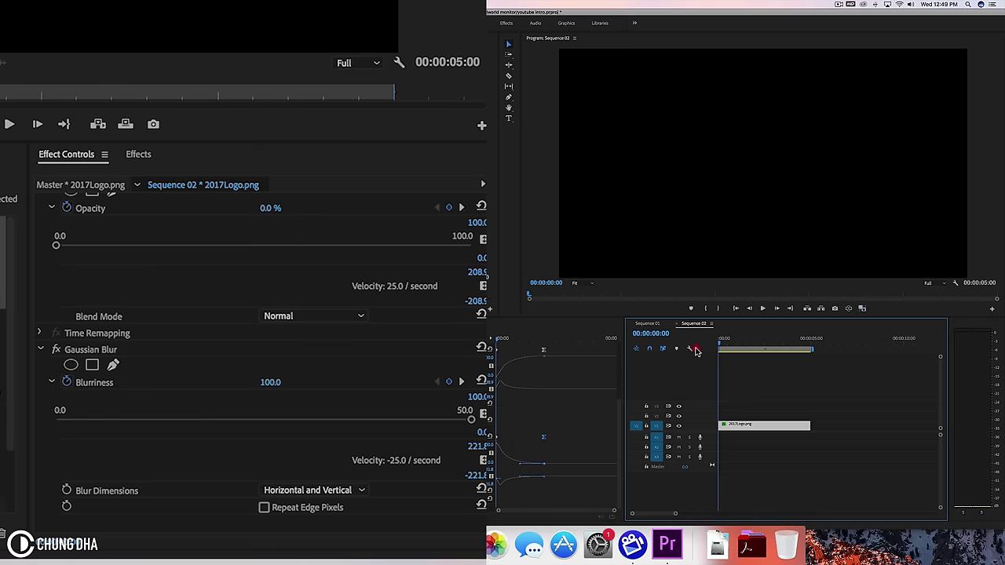
{"action": "left_click", "coordinate": [694, 350]}
{"action": "key", "text": "space"}
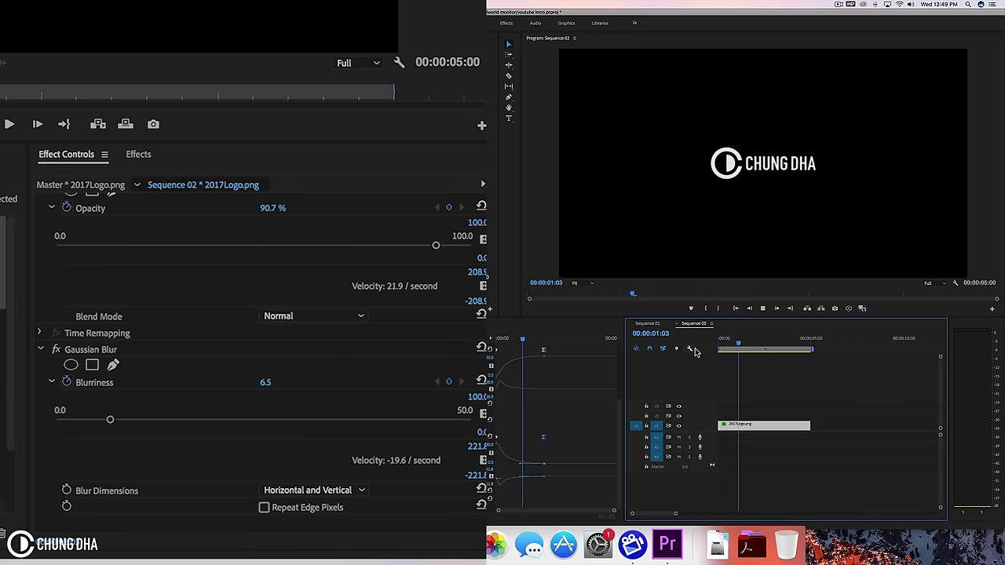
{"action": "key", "text": "space"}
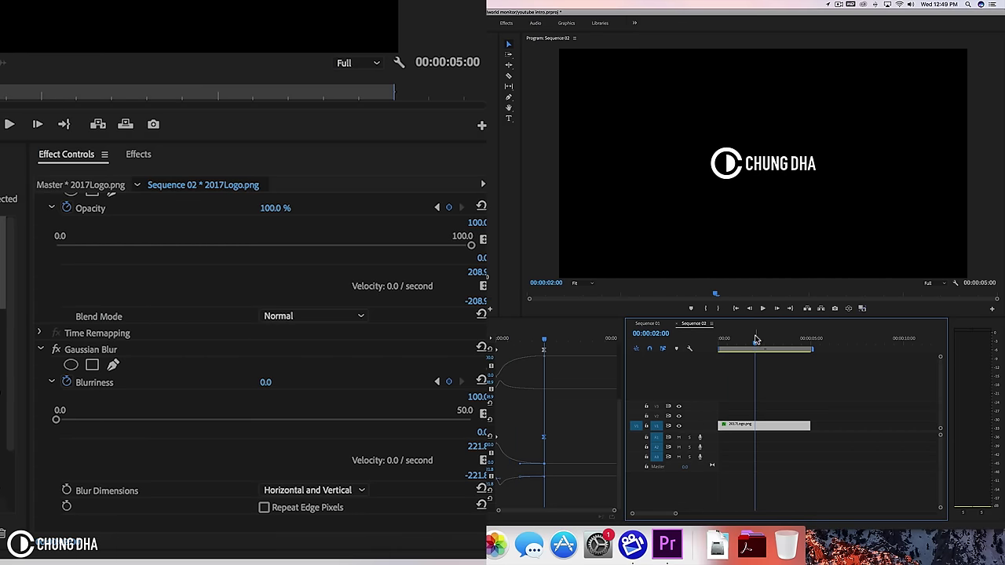
{"action": "left_click_drag", "start_coordinate": [756, 343], "coordinate": [709, 344]}
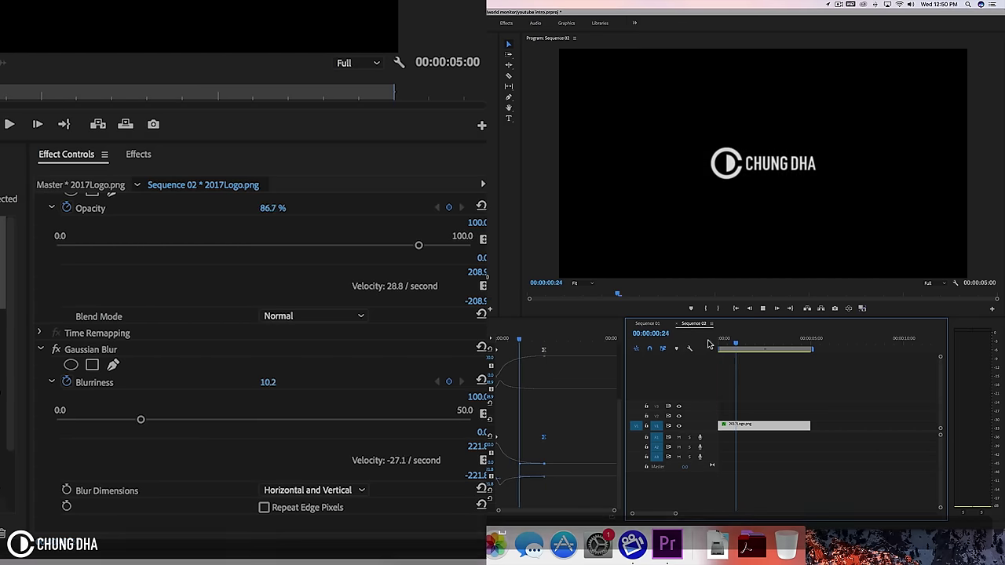
{"action": "key", "text": "space"}
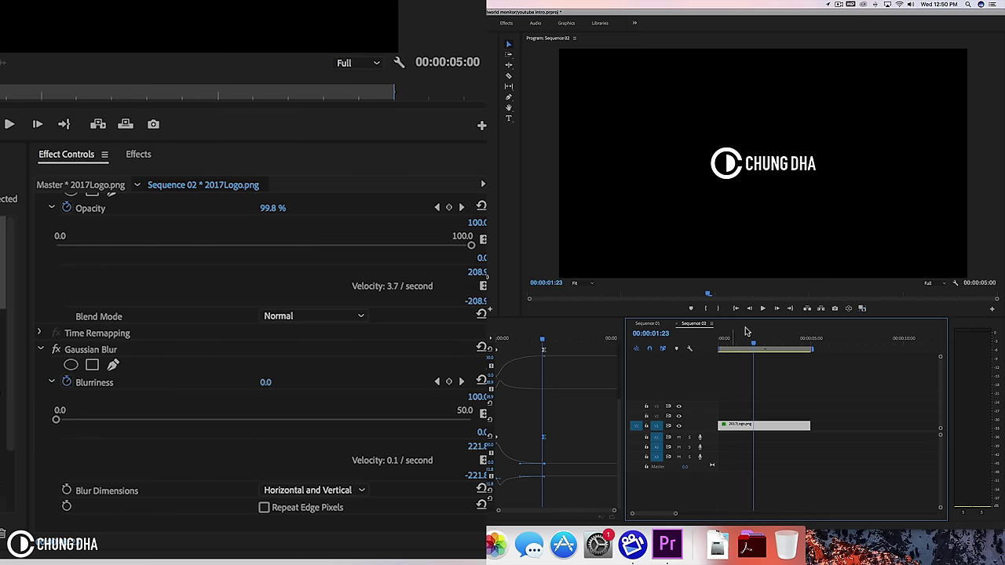
{"action": "left_click_drag", "start_coordinate": [752, 344], "coordinate": [709, 344]}
{"action": "key", "text": "space"}
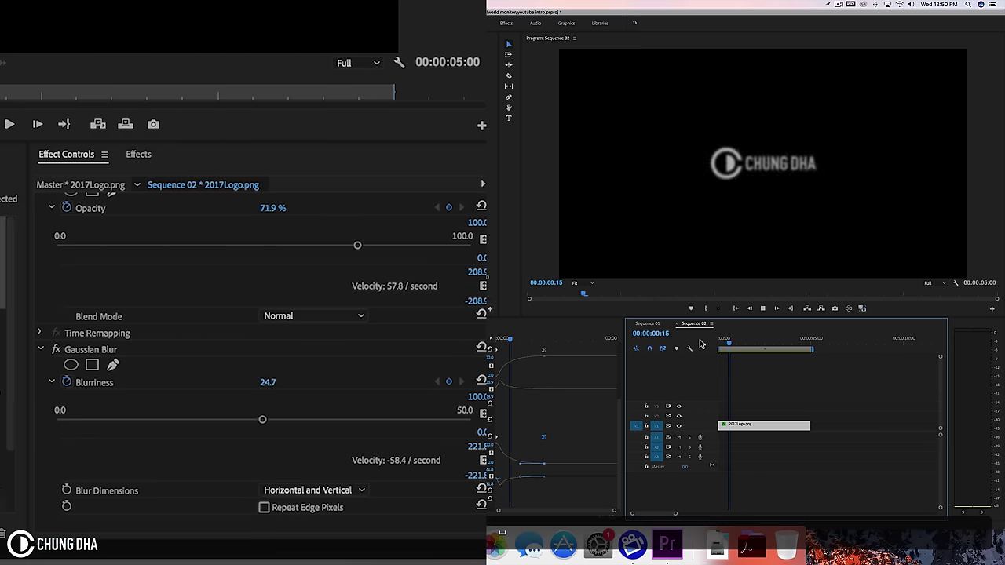
{"action": "left_click", "coordinate": [713, 343]}
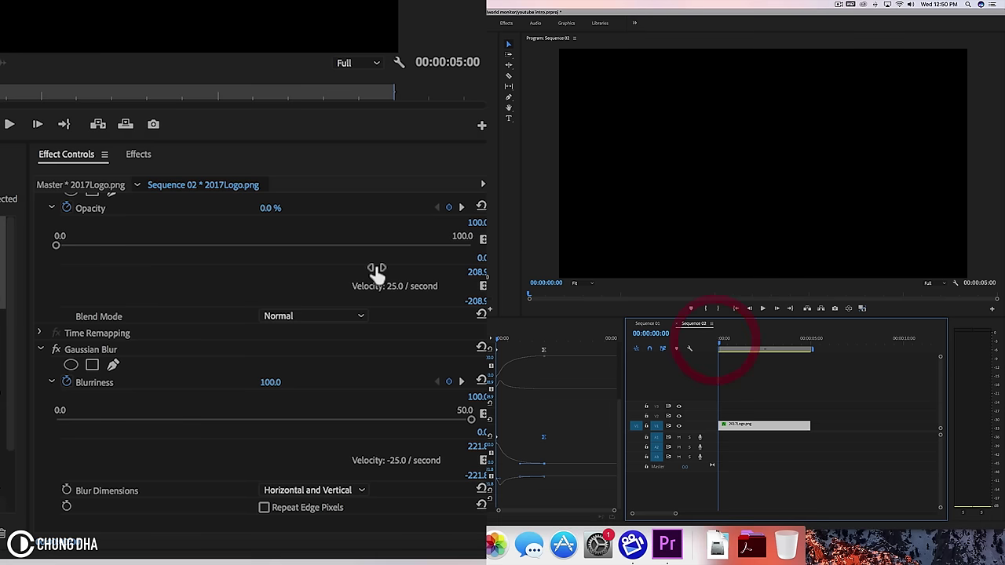
{"action": "left_click", "coordinate": [53, 345]}
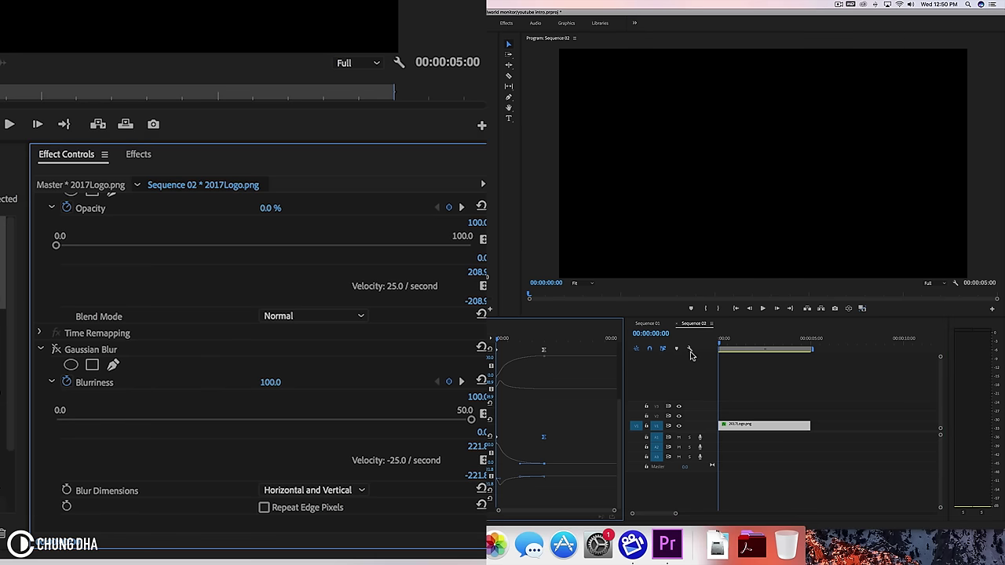
{"action": "key", "text": "space"}
{"action": "left_click_drag", "start_coordinate": [724, 345], "coordinate": [695, 345]}
{"action": "key", "text": "space"}
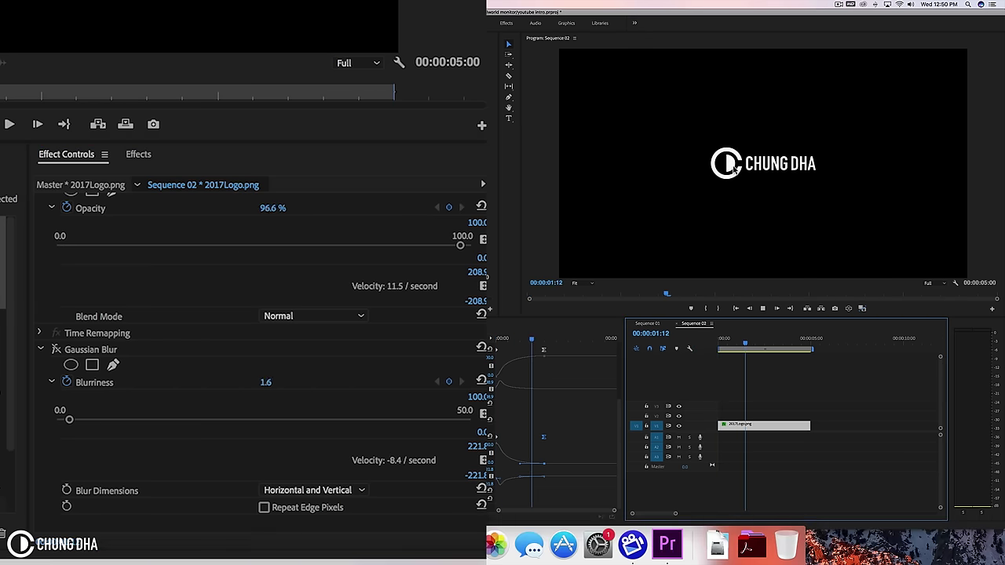
{"action": "left_click", "coordinate": [55, 347]}
{"action": "left_click_drag", "start_coordinate": [750, 344], "coordinate": [691, 346]}
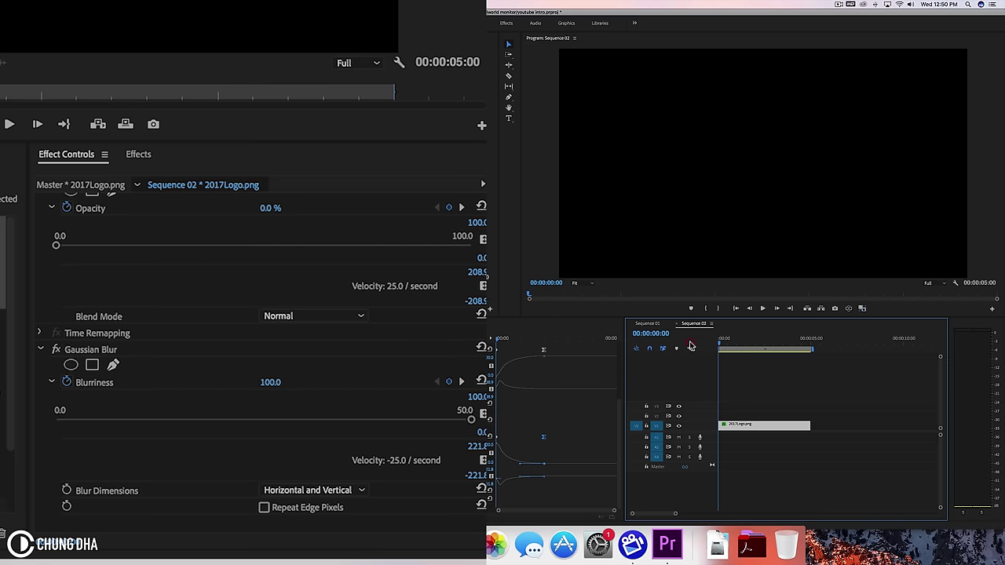
{"action": "key", "text": "space"}
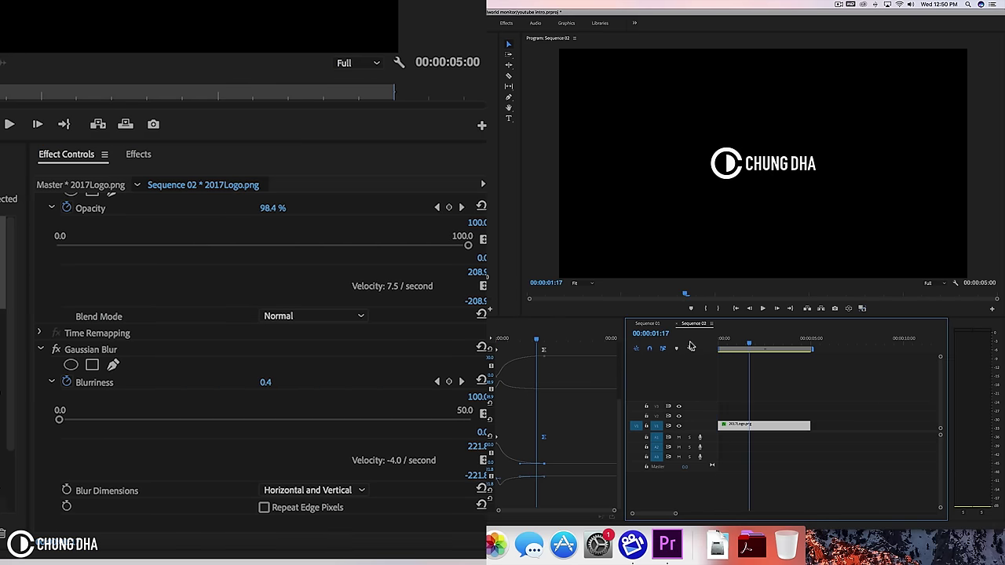